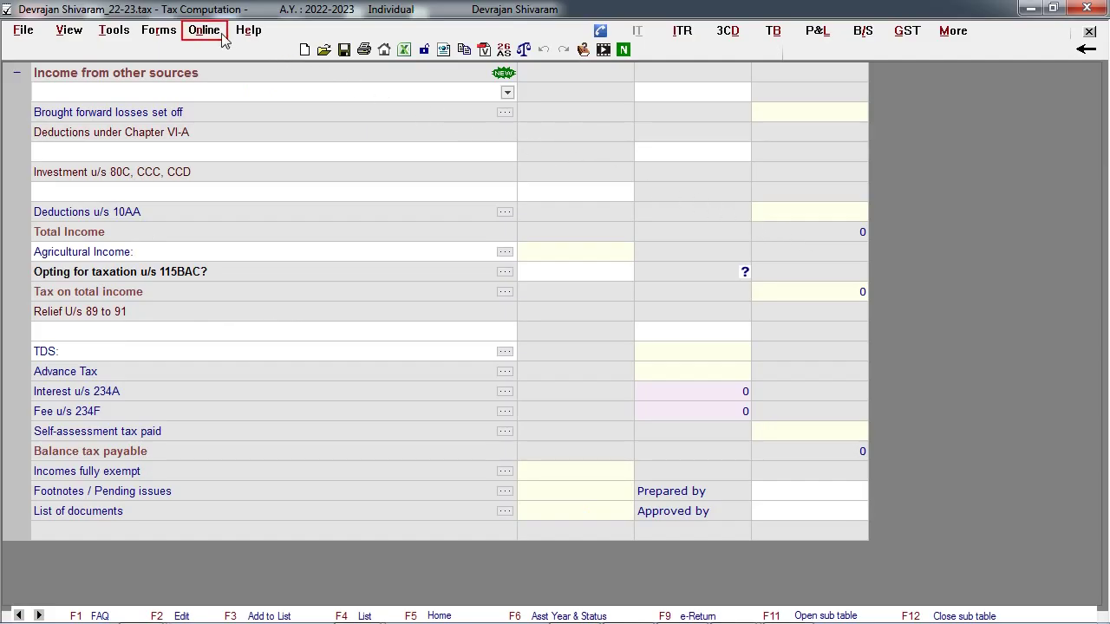
Download e-return processing status and intimations for the current assessee only from the Income Tax portal.
click(216, 33)
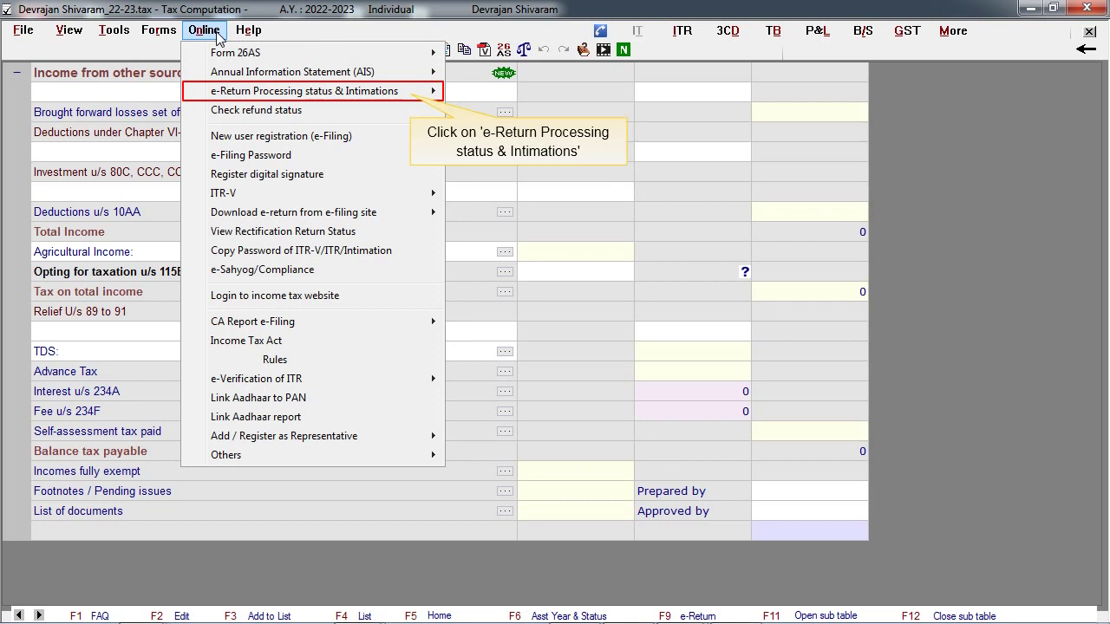
click(314, 98)
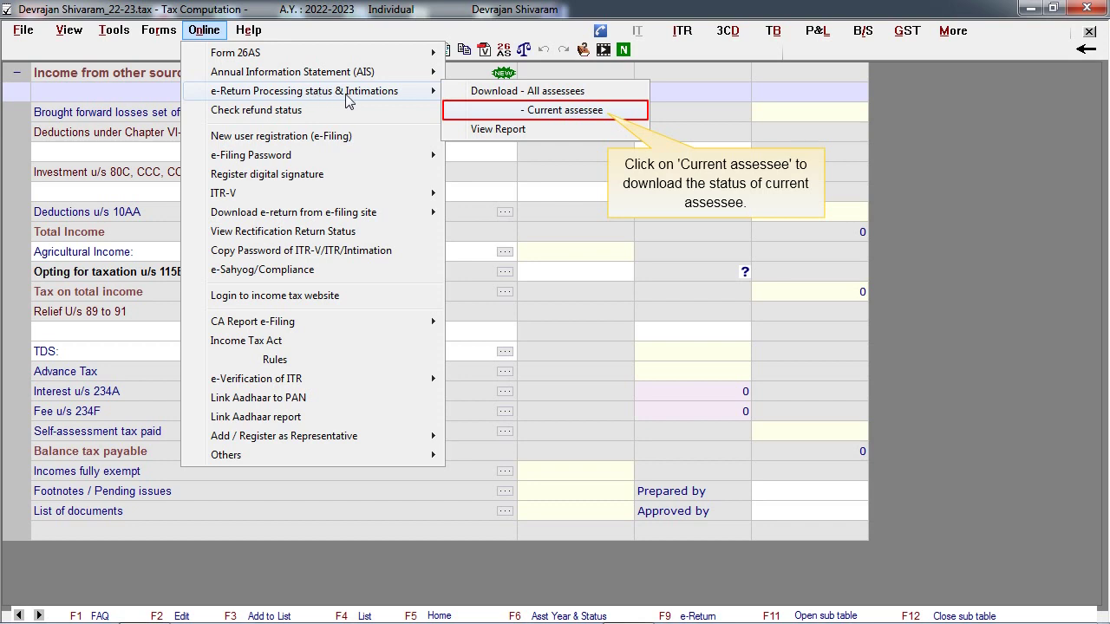
click(520, 112)
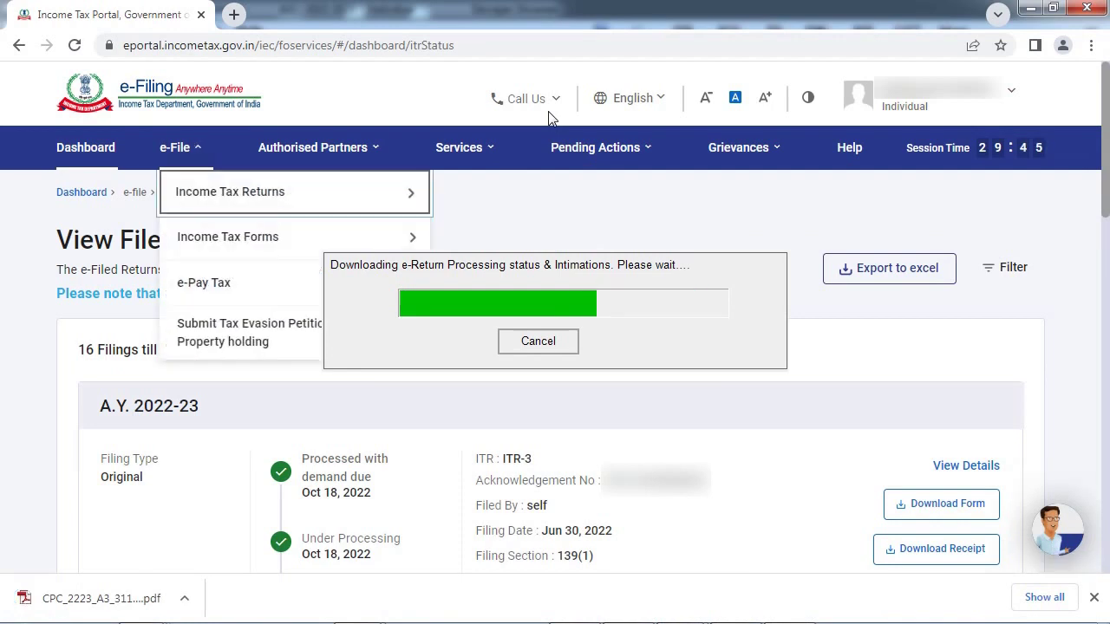
key(Down)
key(Right)
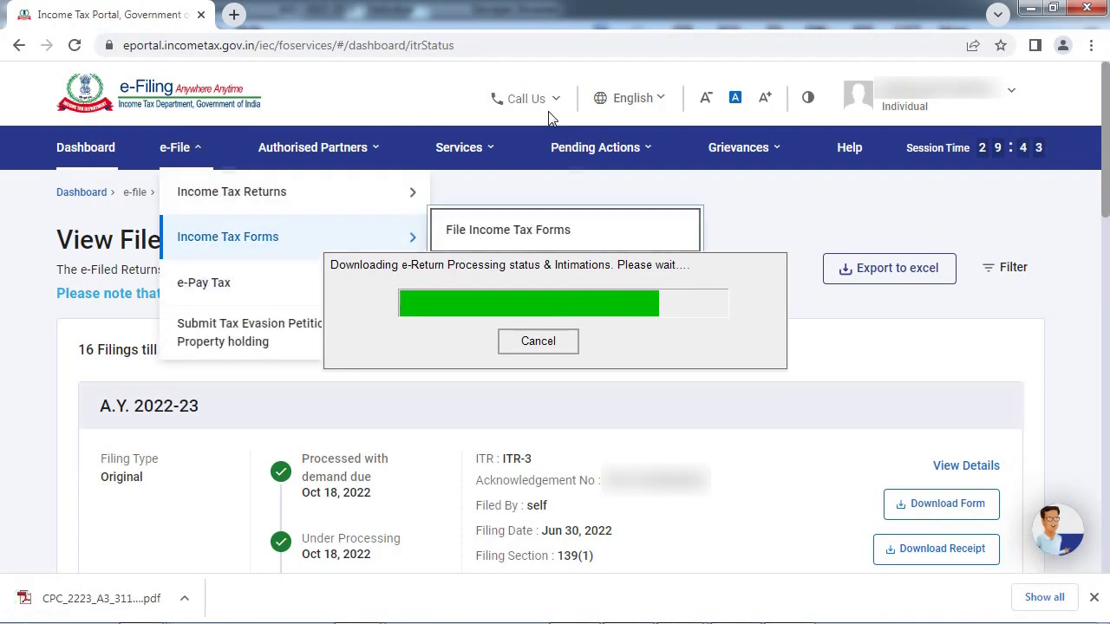
key(Return)
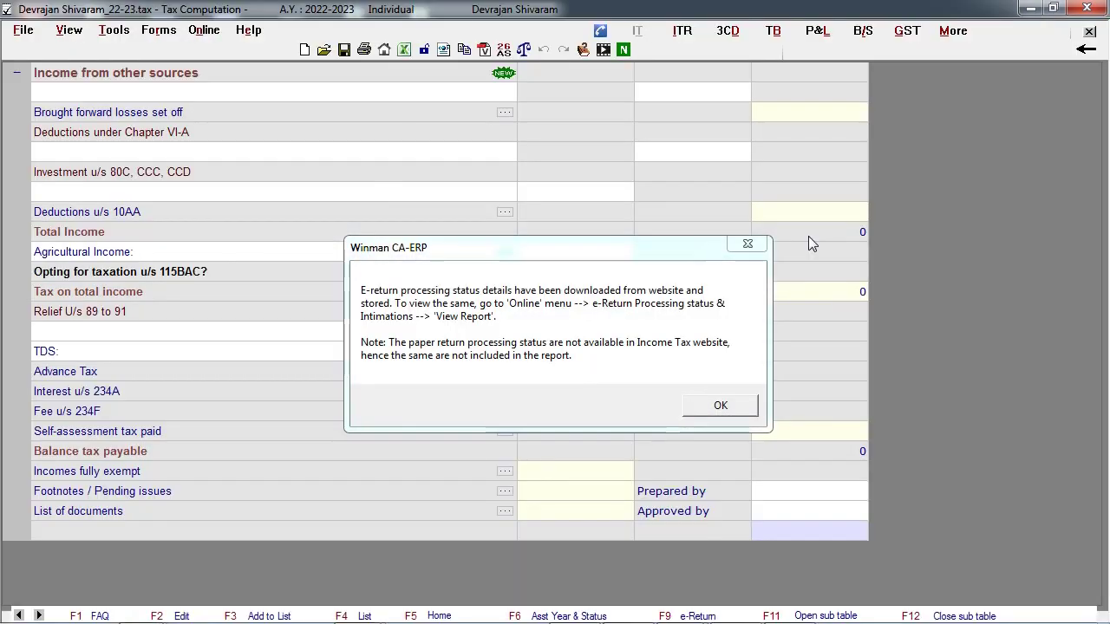
Check the assessee's status report: return processed with demand due, 540 difference; then close it.
click(720, 405)
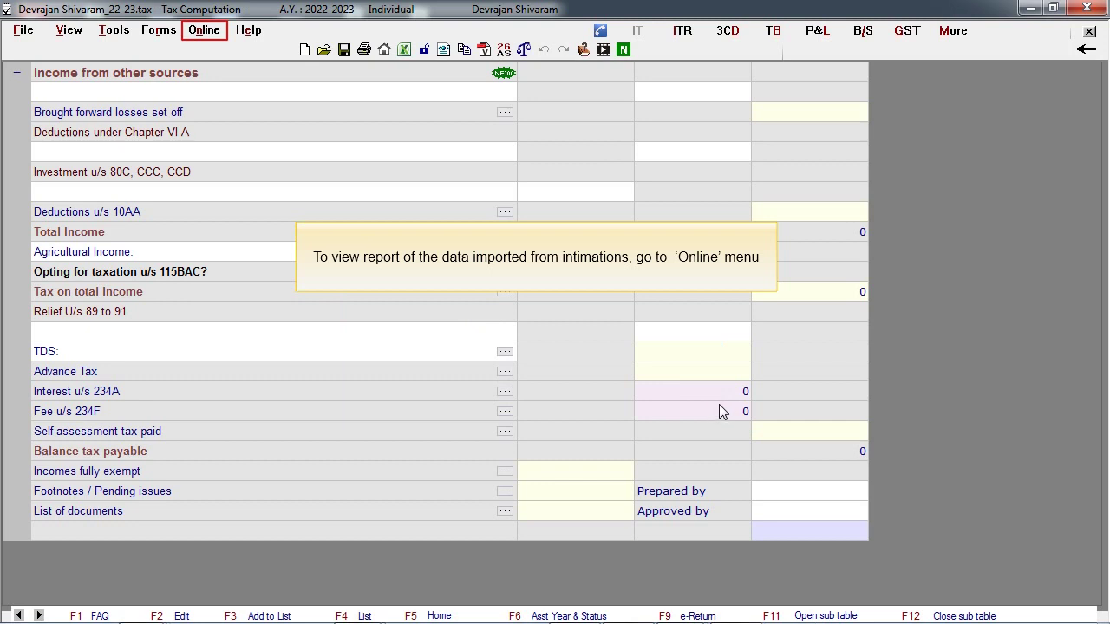
click(215, 37)
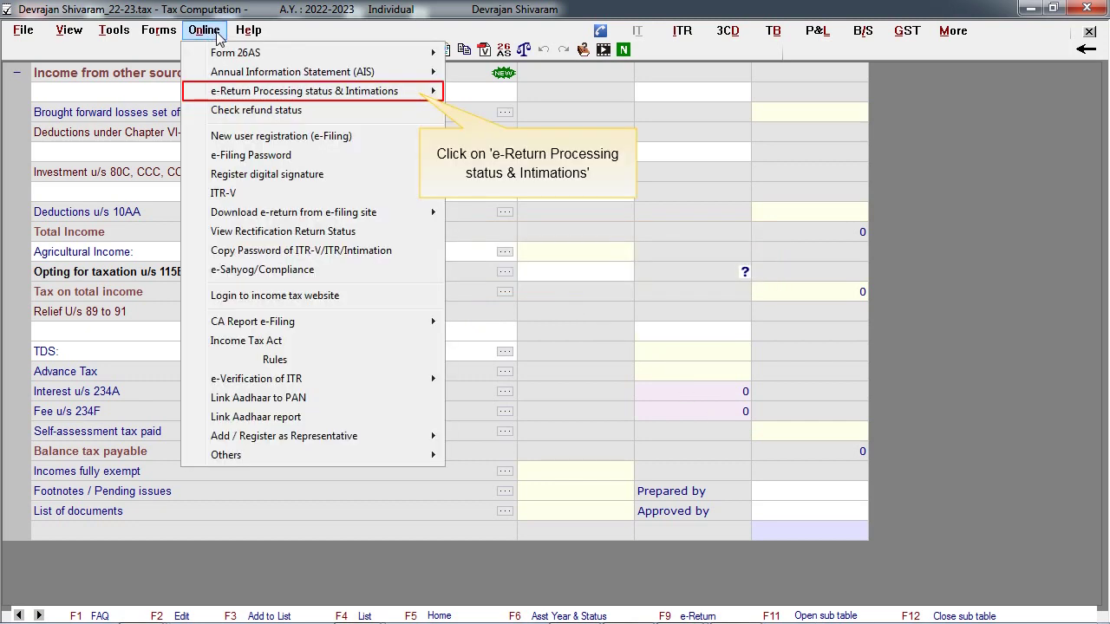
click(312, 91)
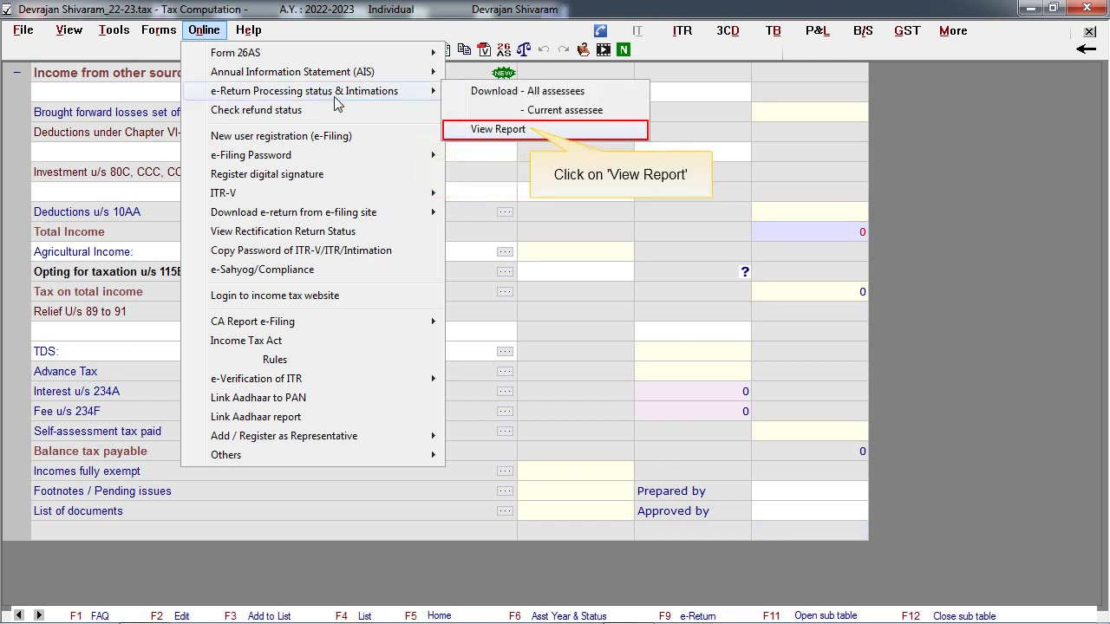
click(483, 131)
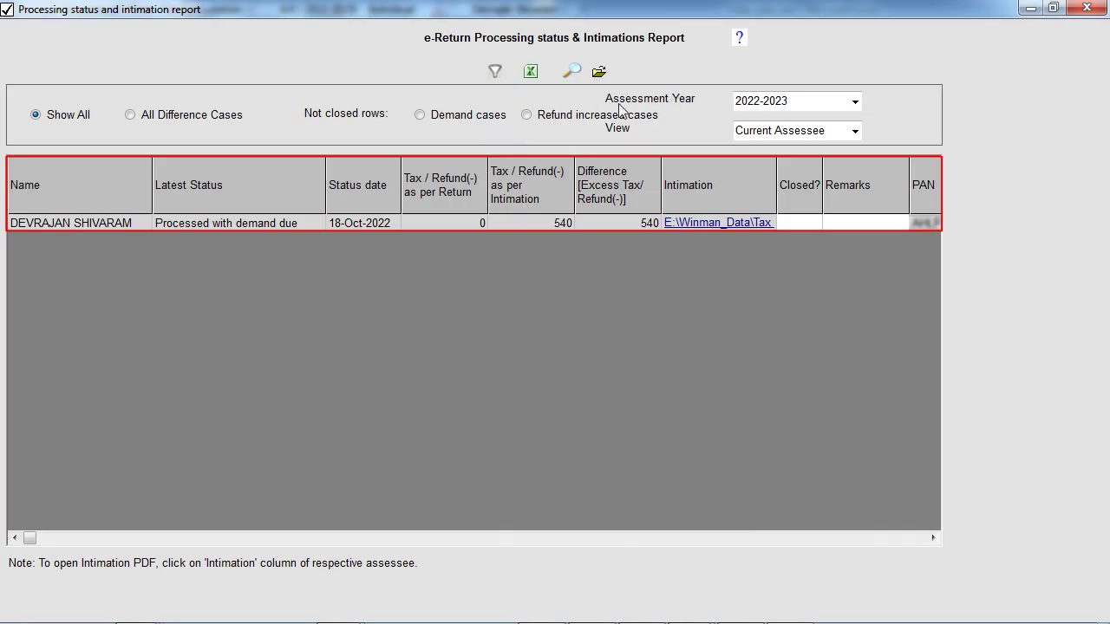
click(1085, 8)
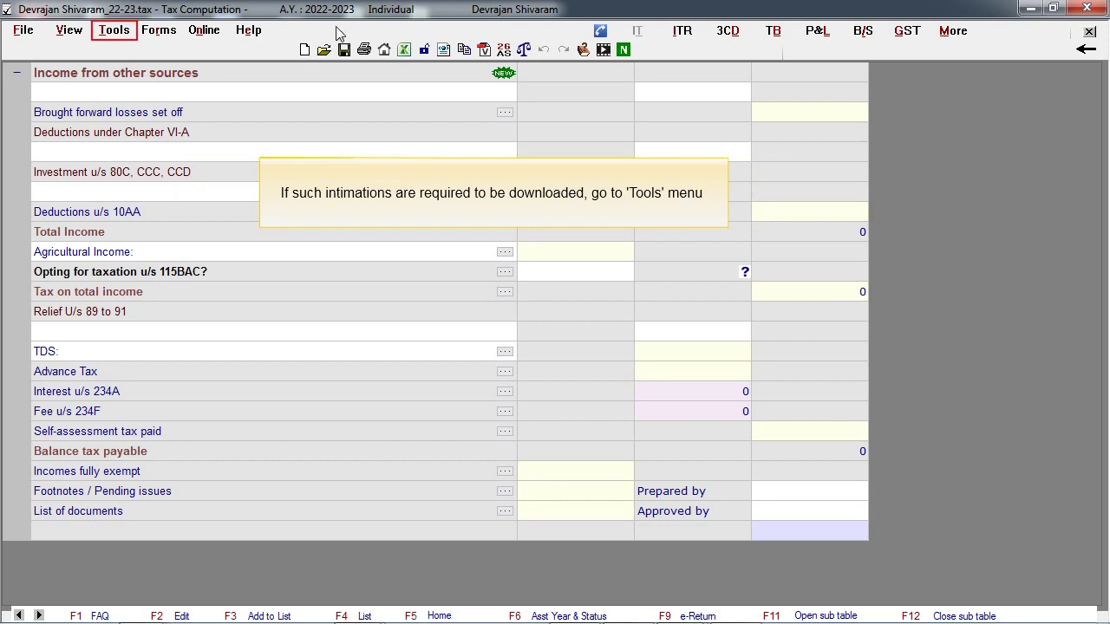
click(118, 33)
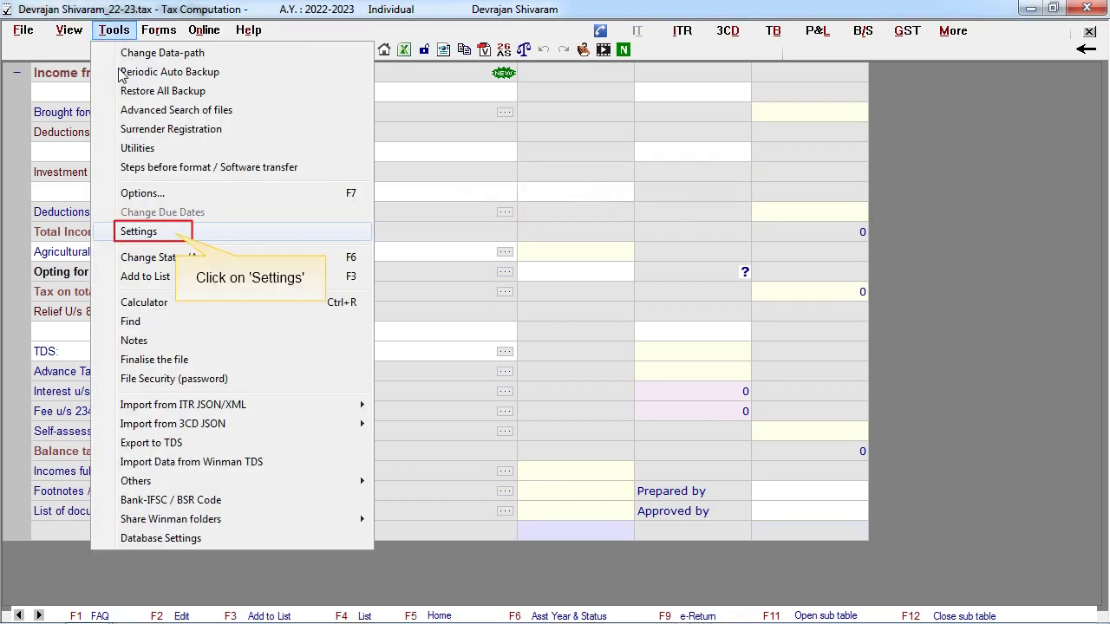
click(138, 234)
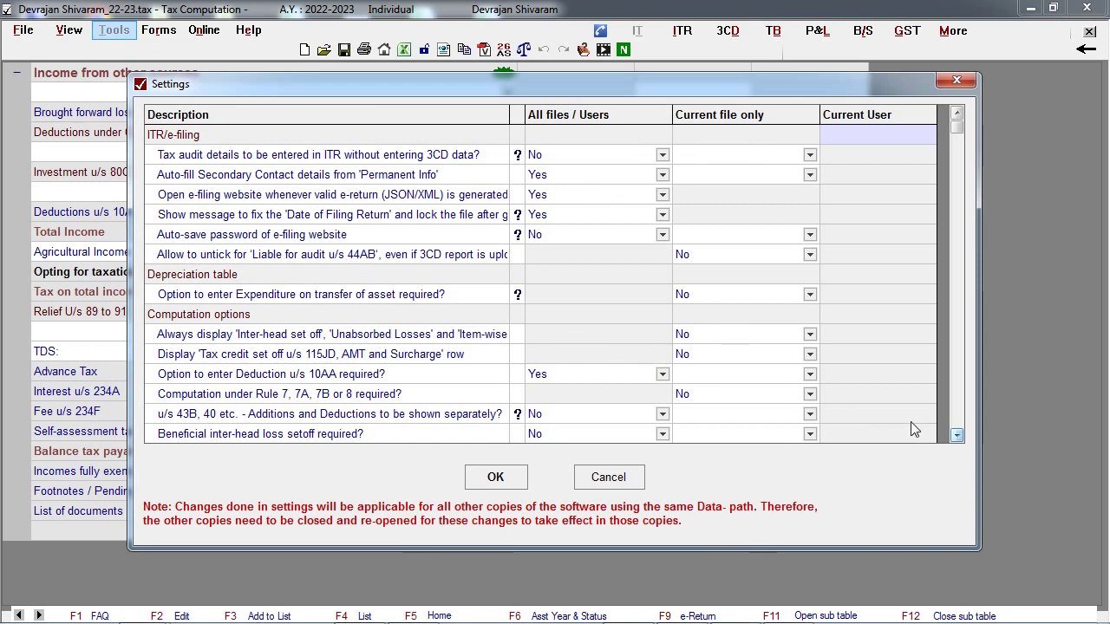
scroll(956, 436, down, 15)
click(662, 295)
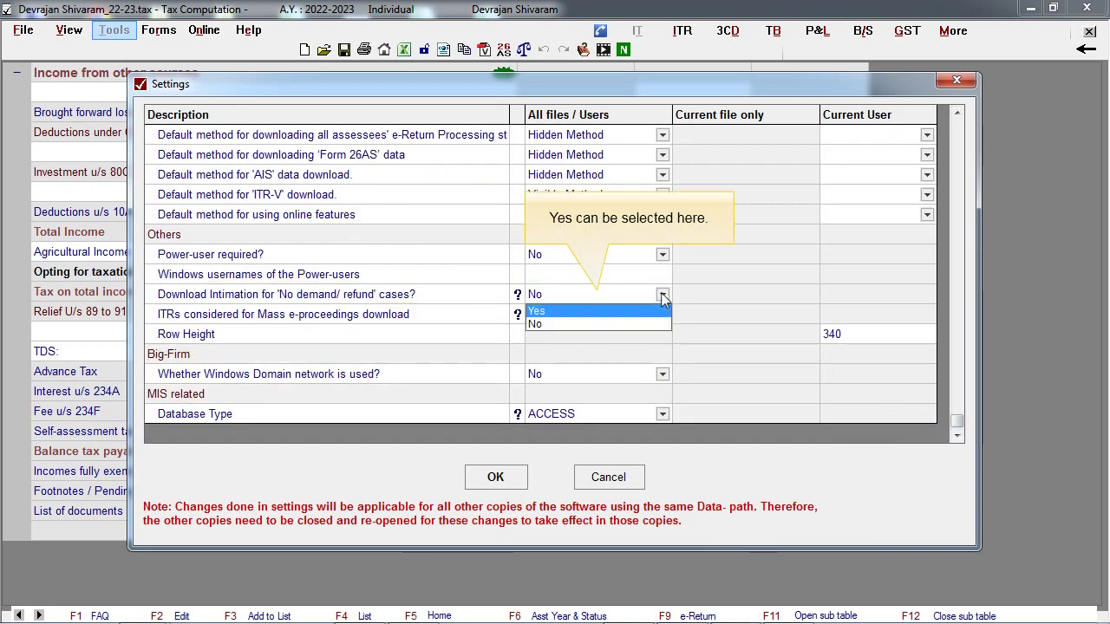
click(662, 294)
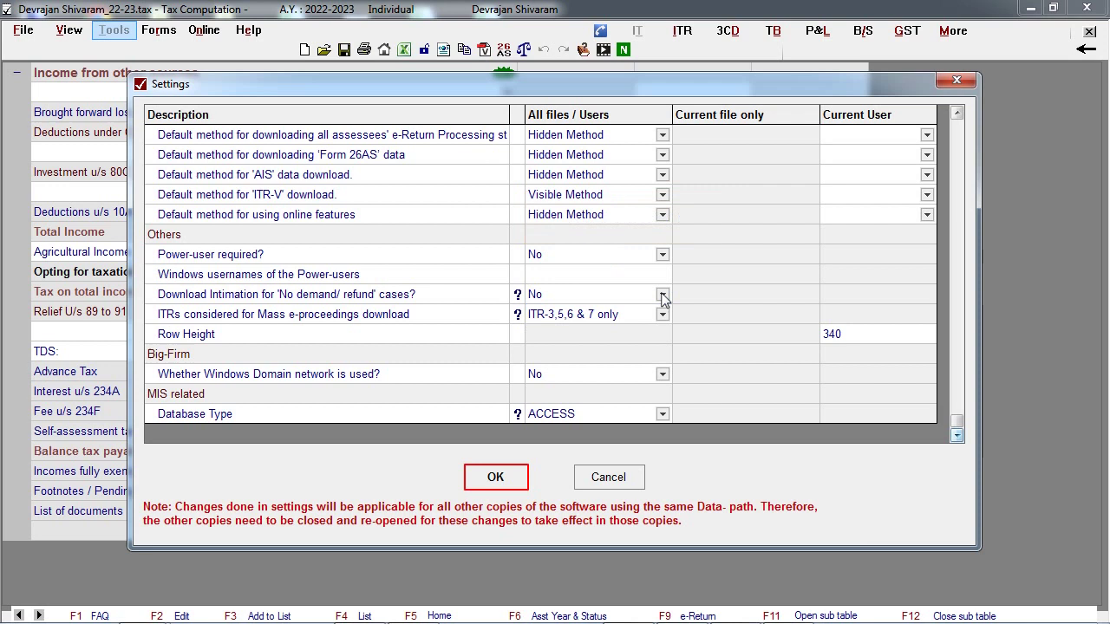
click(511, 482)
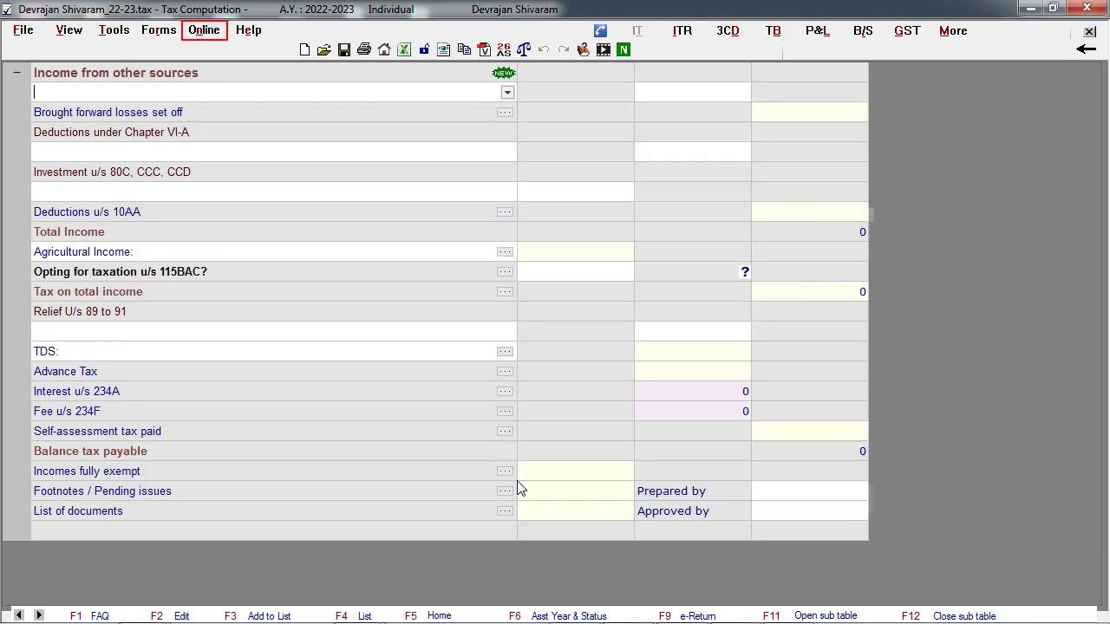
Show the processing status and intimations report covering all assessees for A.Y. 2022-2023.
click(217, 35)
mouse_move(240, 94)
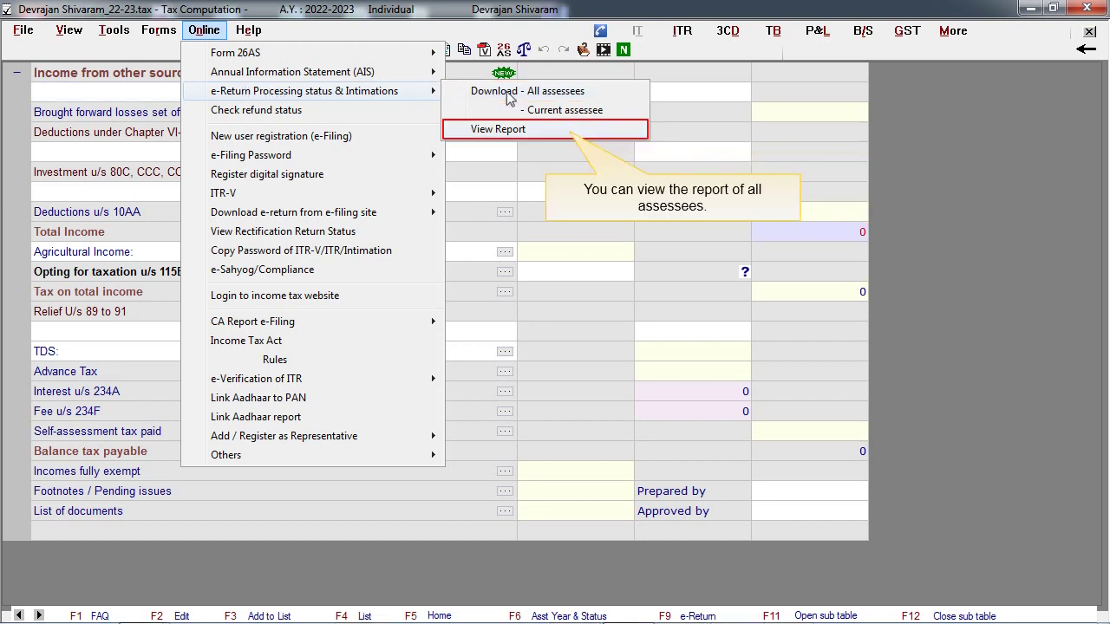
click(540, 129)
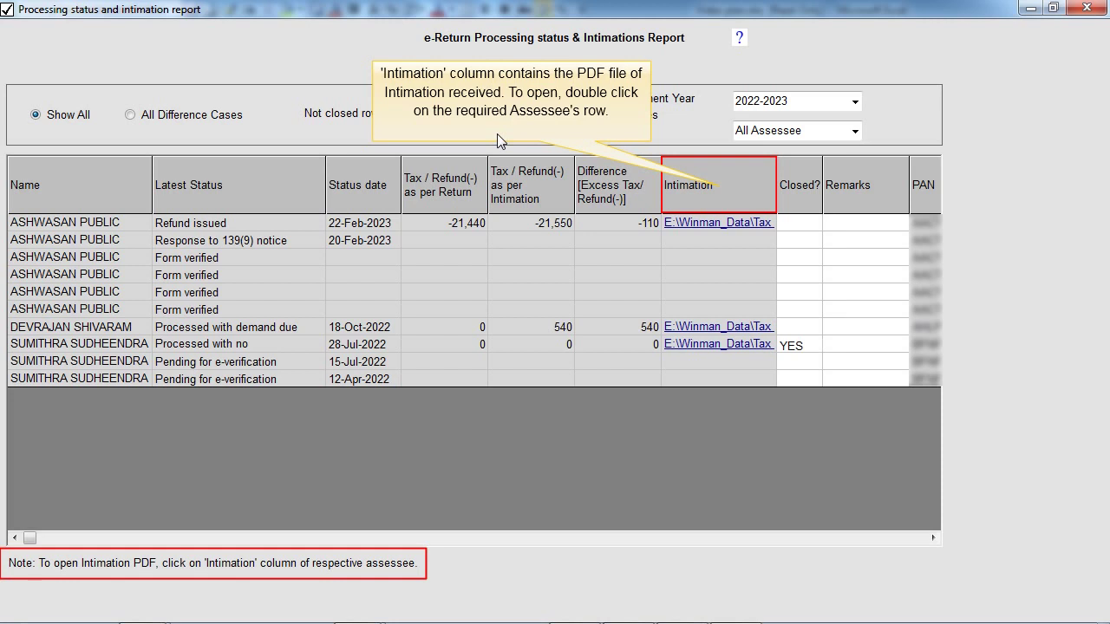
click(681, 332)
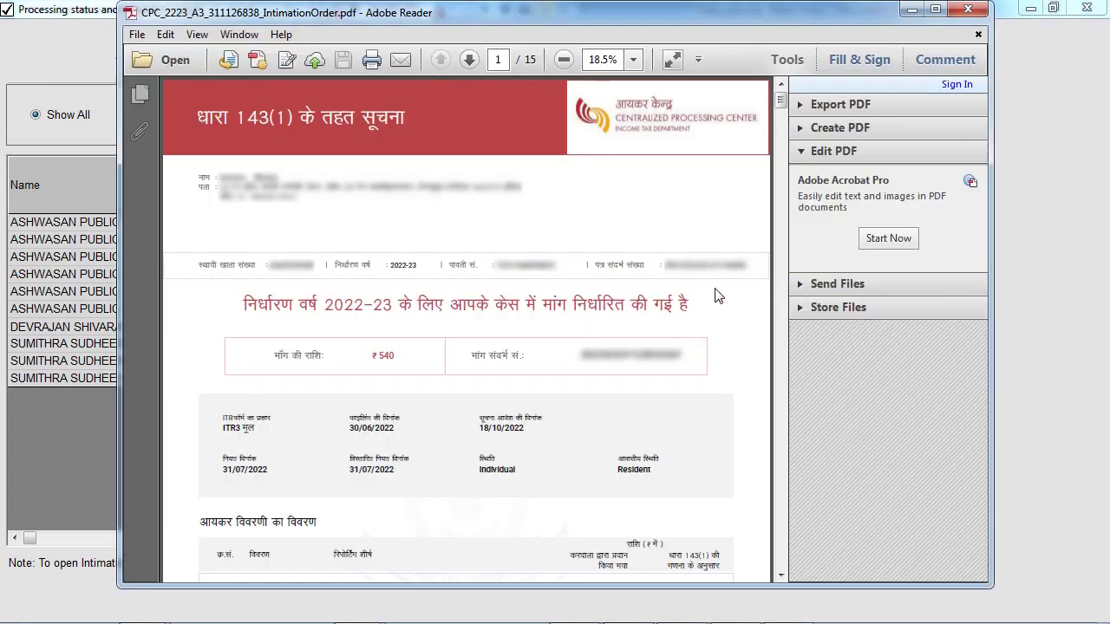
click(967, 9)
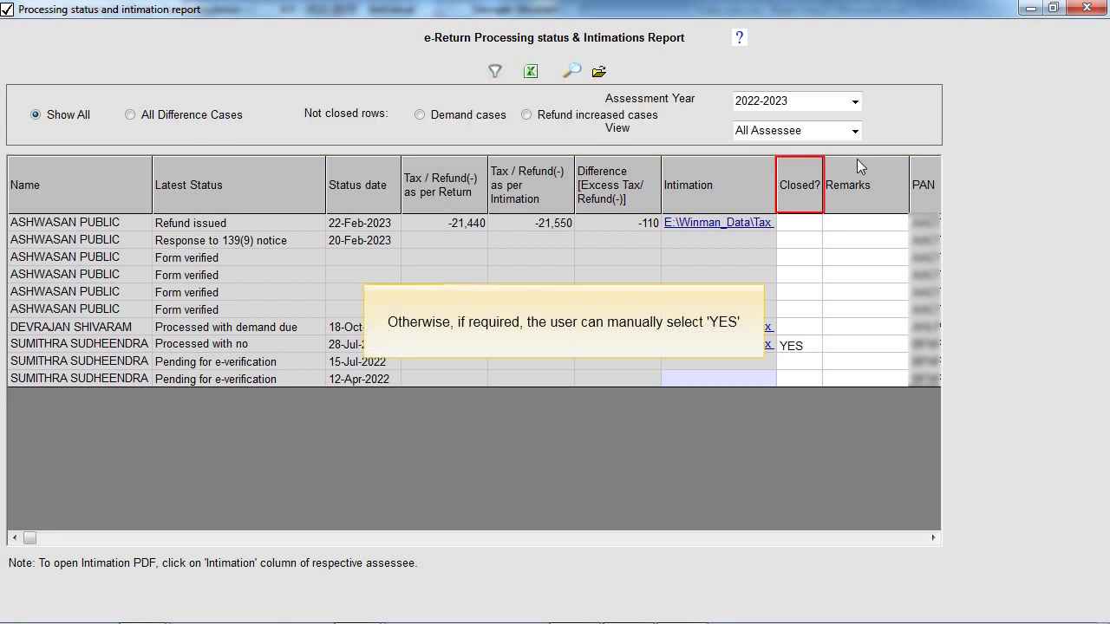
Set Closed? to YES for the 'Refund issued' row in the report.
click(811, 228)
click(786, 244)
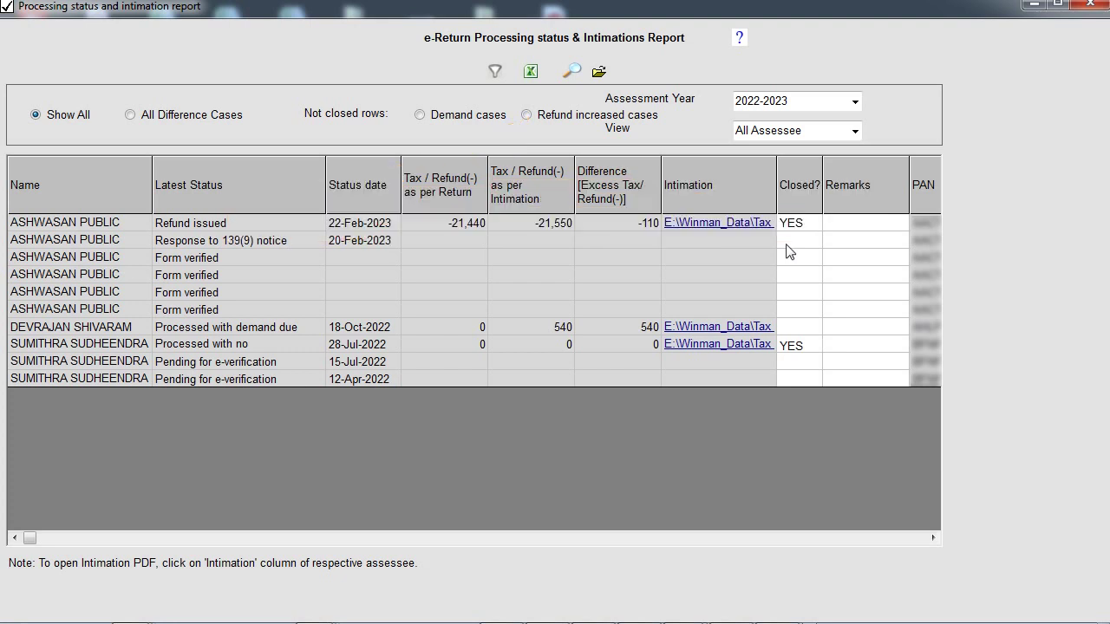
click(855, 102)
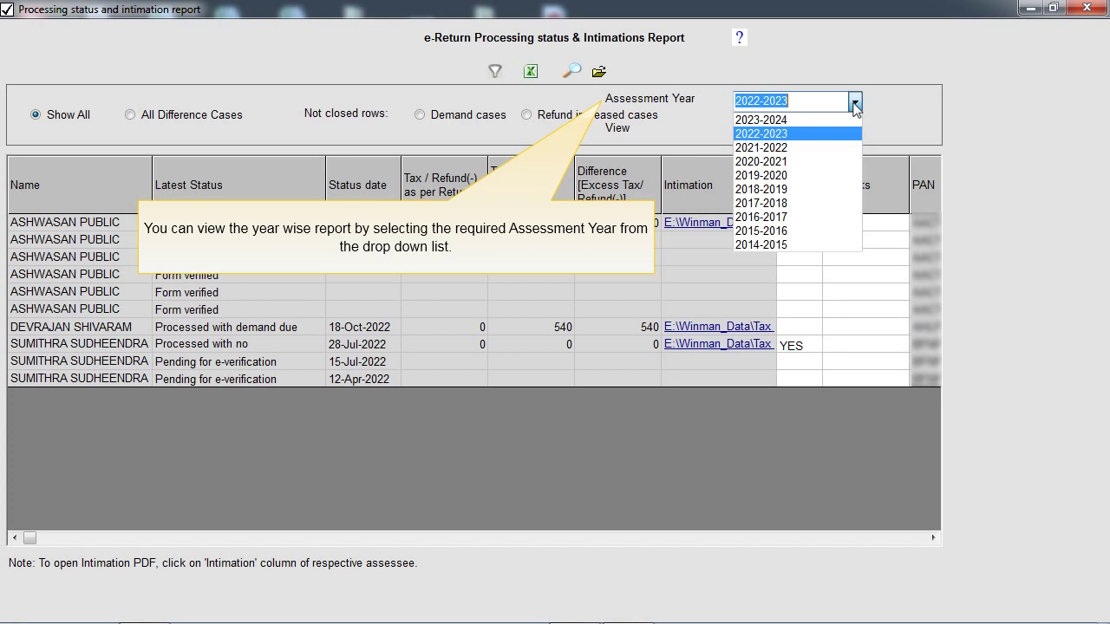
click(855, 103)
click(854, 131)
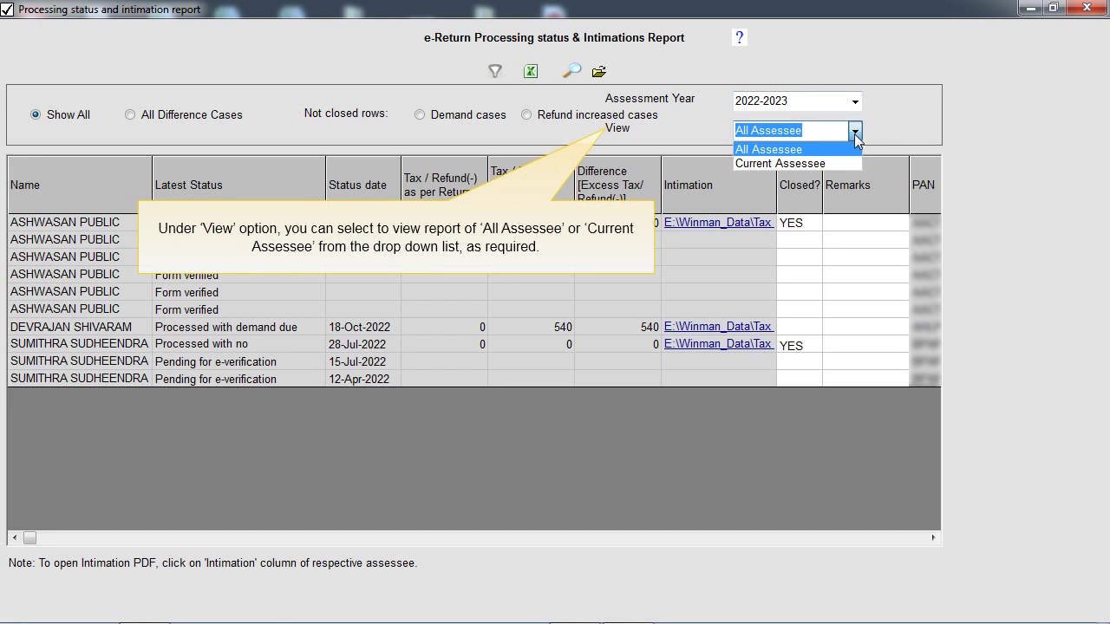
click(853, 132)
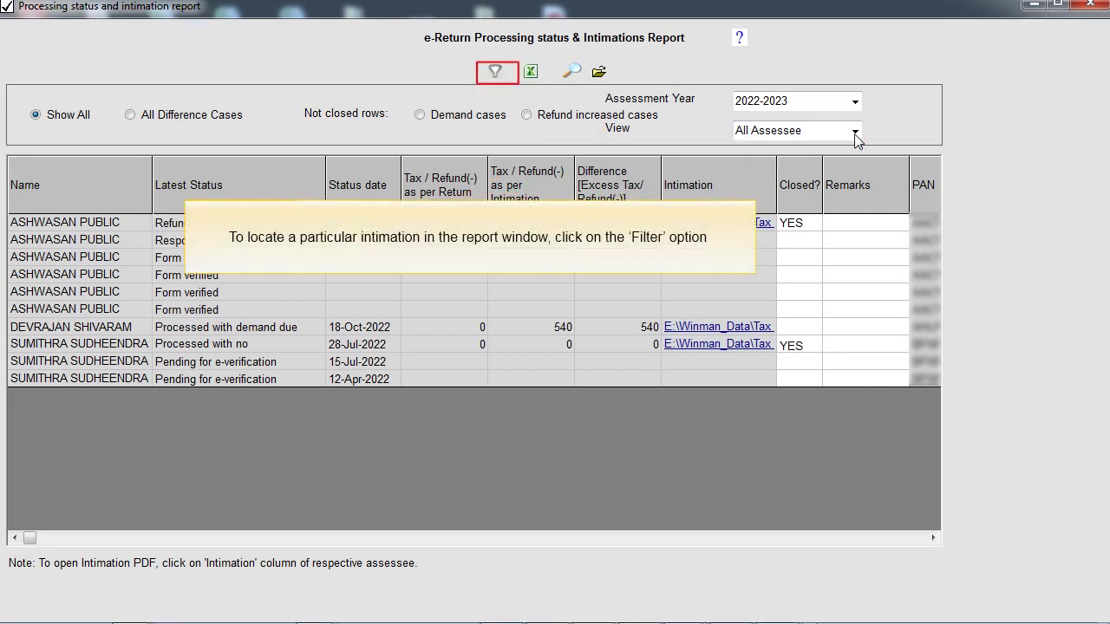
click(495, 73)
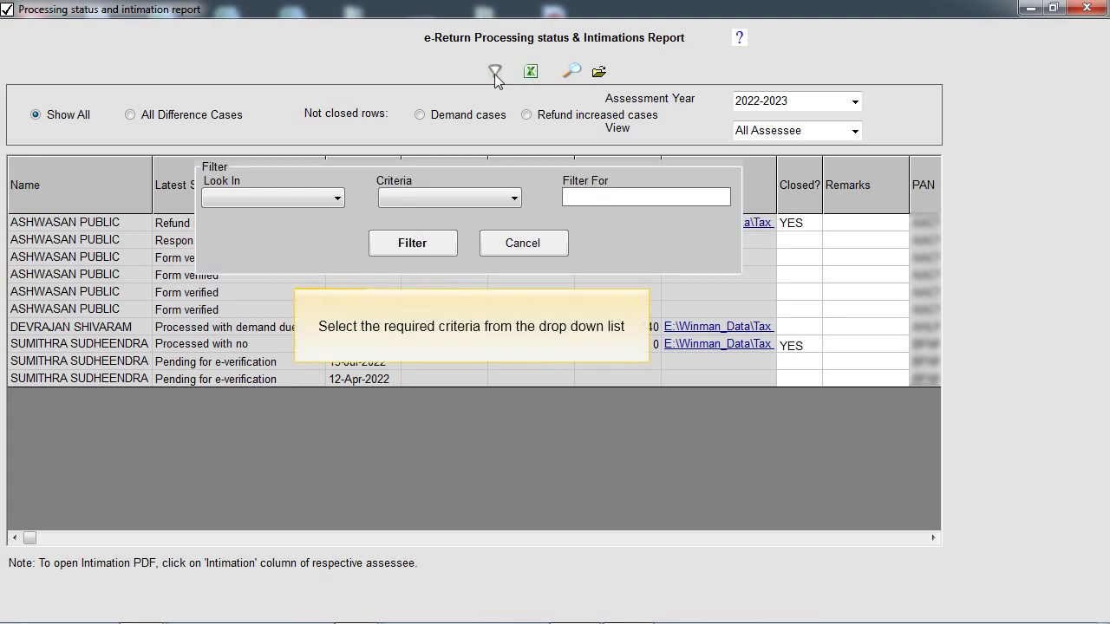
click(337, 199)
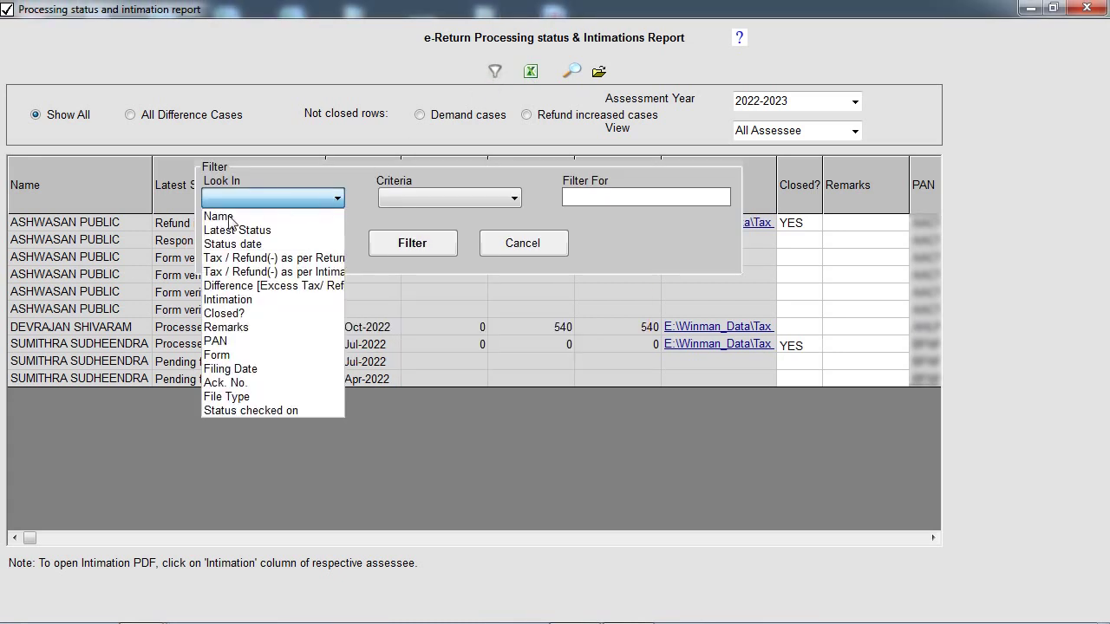
click(230, 222)
click(514, 198)
click(403, 217)
click(609, 198)
text(public)
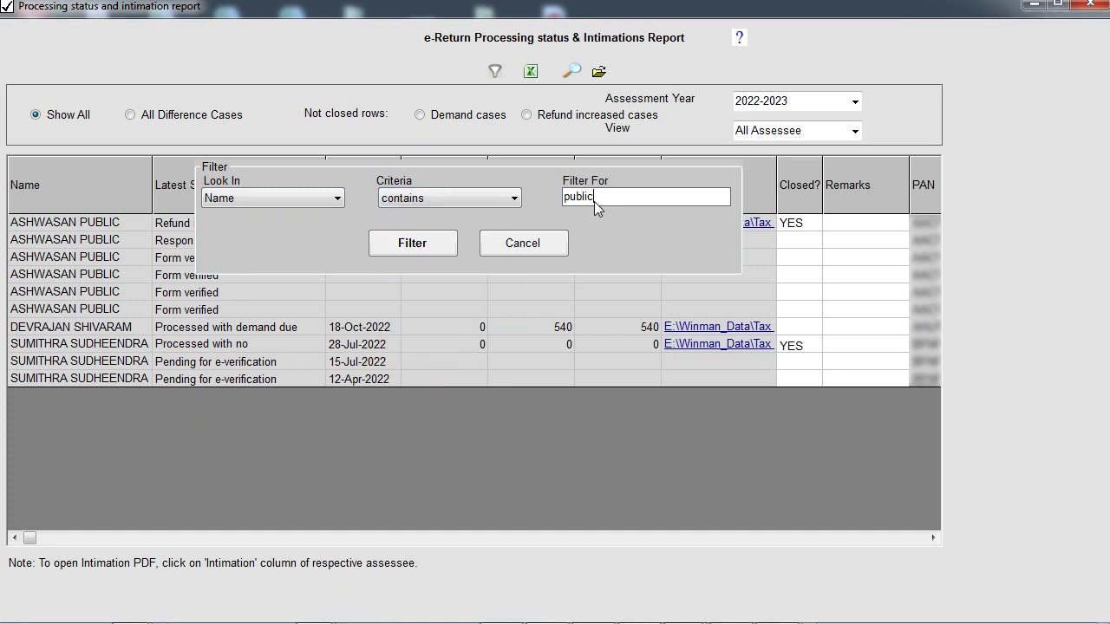
click(434, 244)
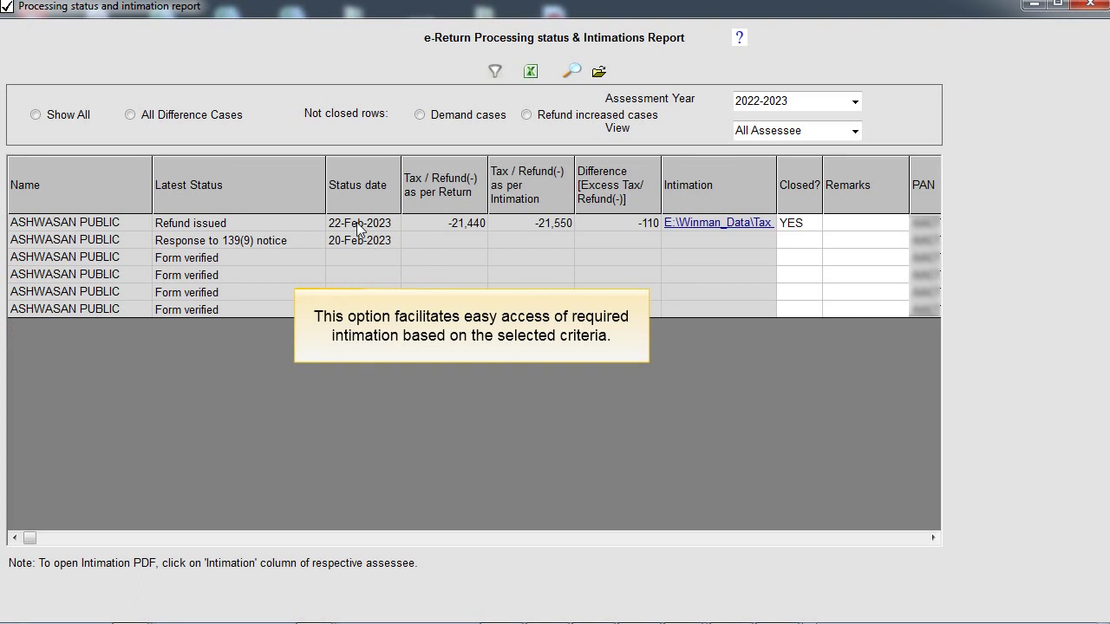
click(36, 115)
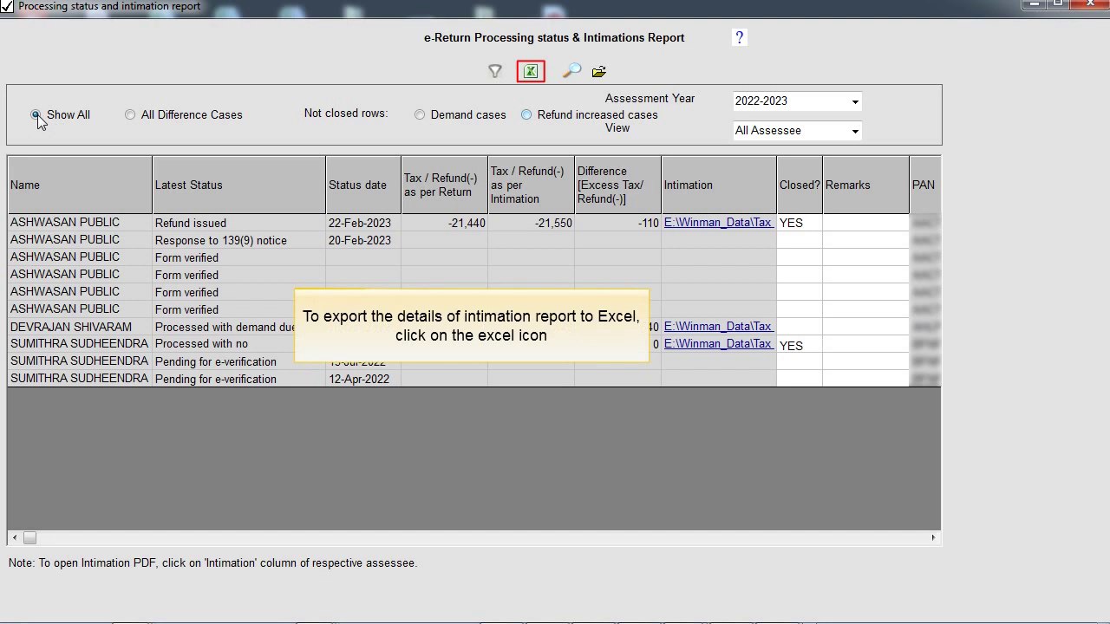
click(531, 73)
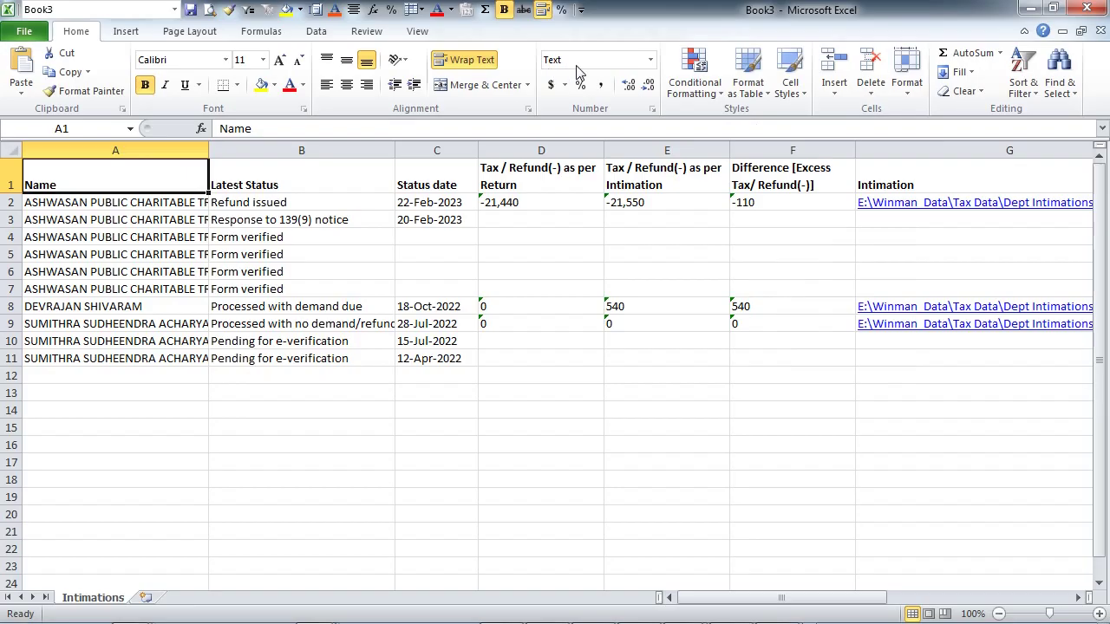
click(1086, 8)
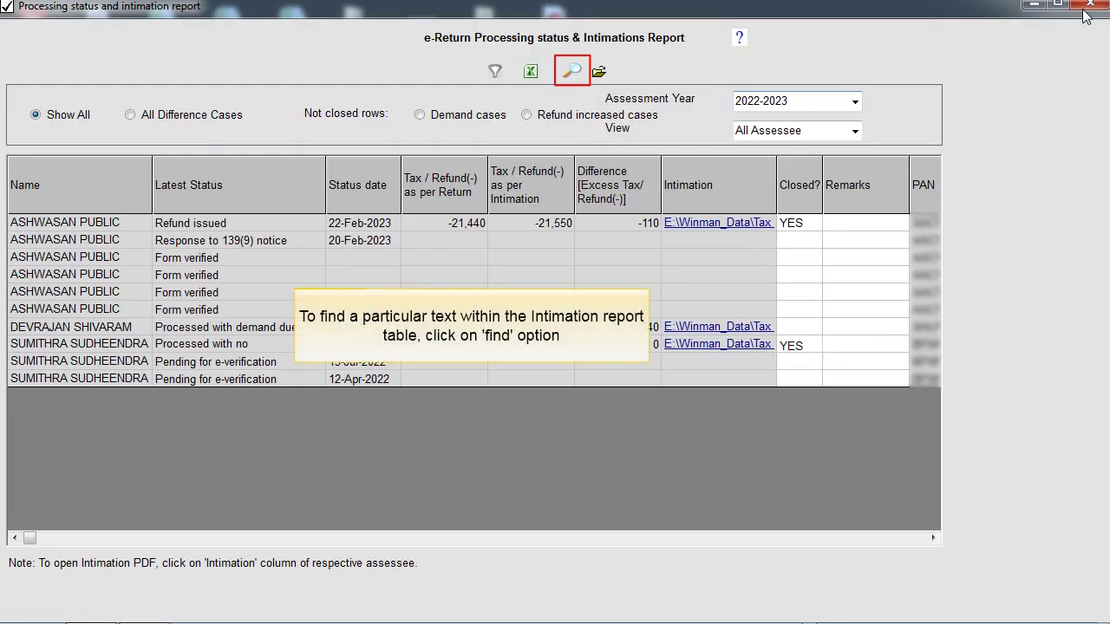
click(572, 72)
text(verified)
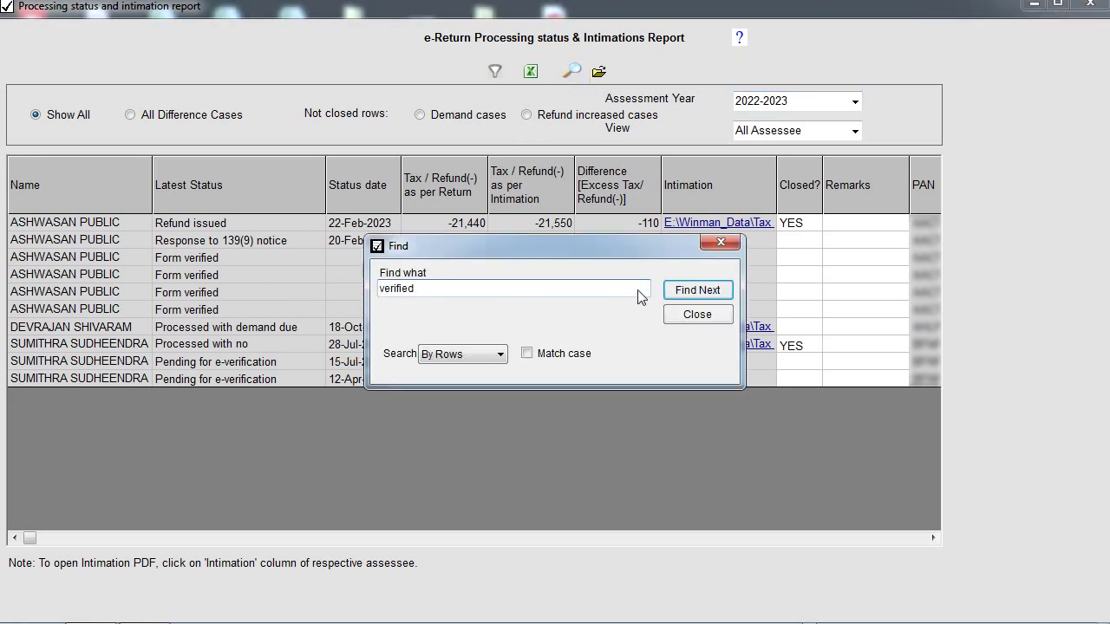
click(692, 290)
click(700, 335)
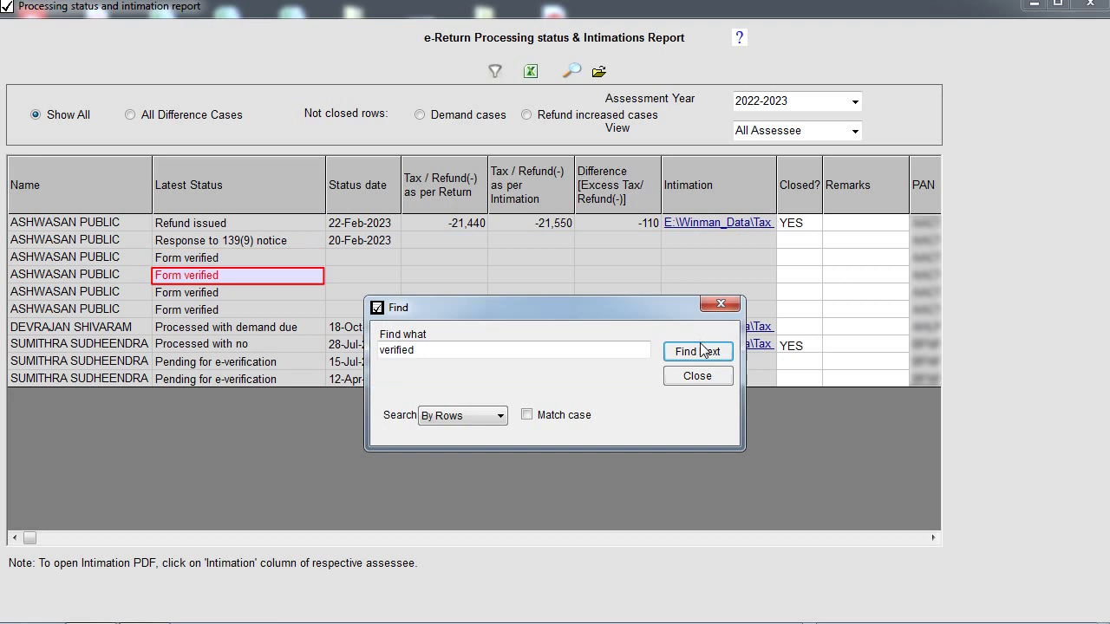
click(700, 351)
click(700, 369)
click(719, 410)
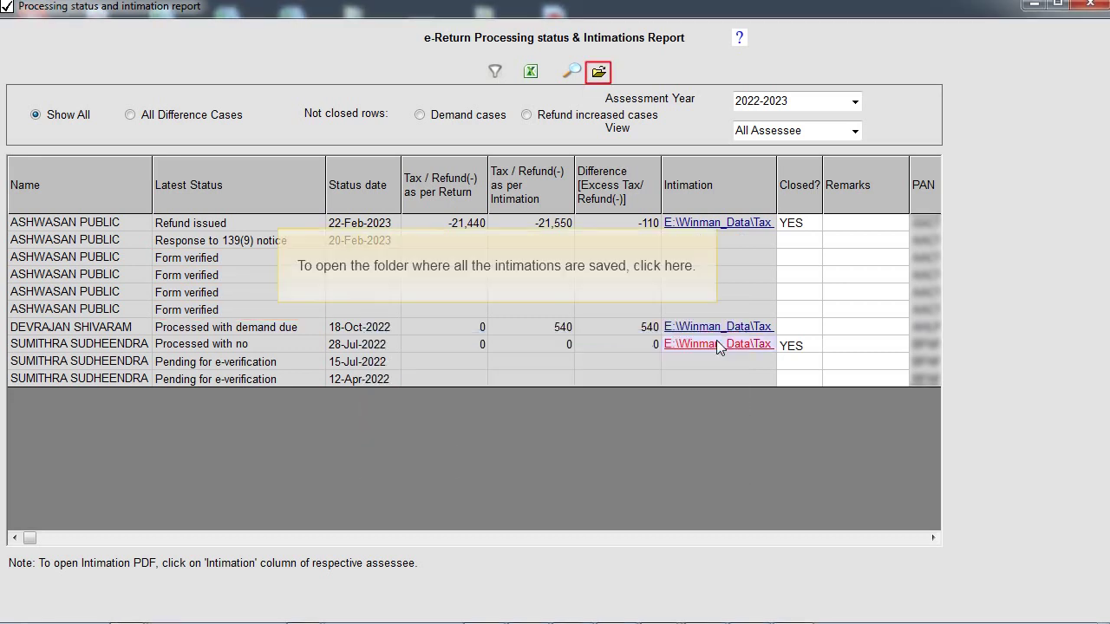